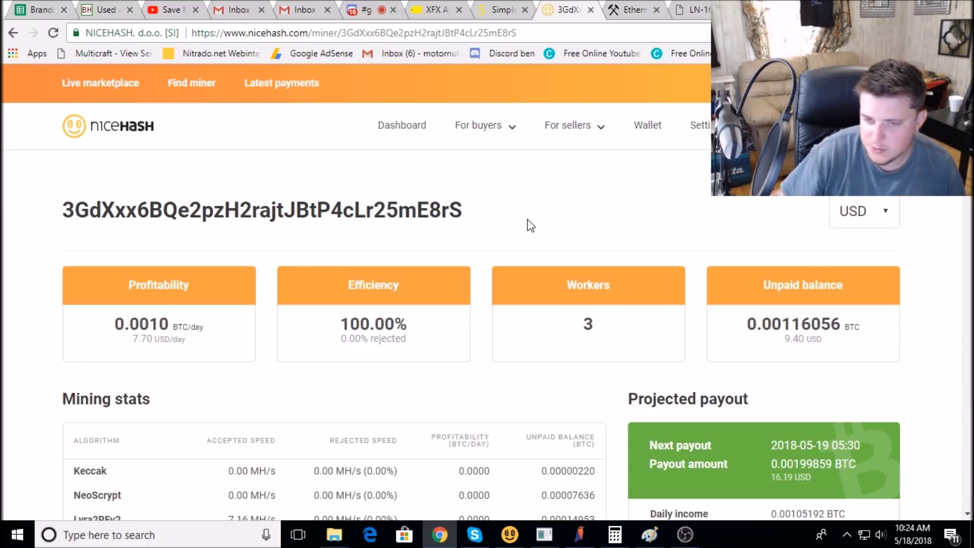
Step: Check that octominer1050rig reports 1663.8 Sol/s in the SimpleMining rig list's Console column
click(500, 9)
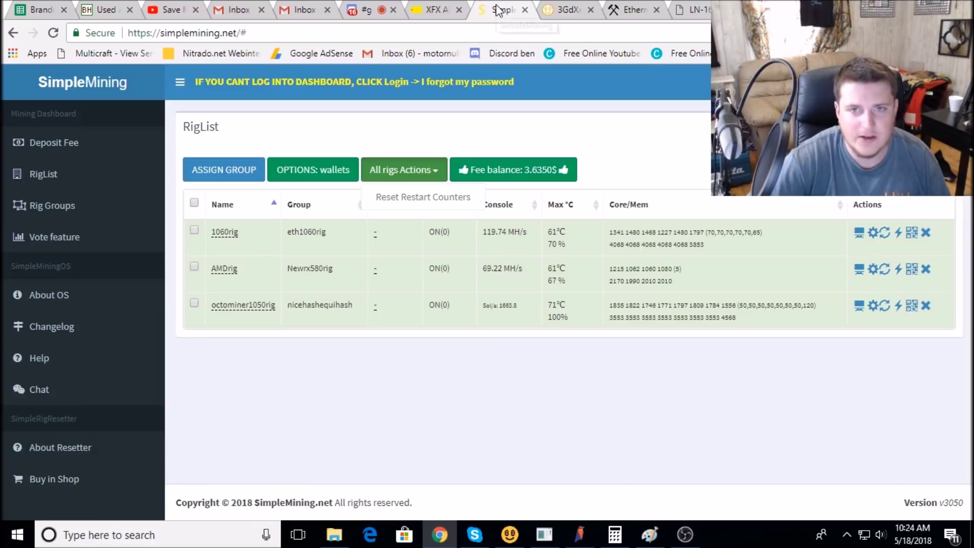
mouse_move(242, 314)
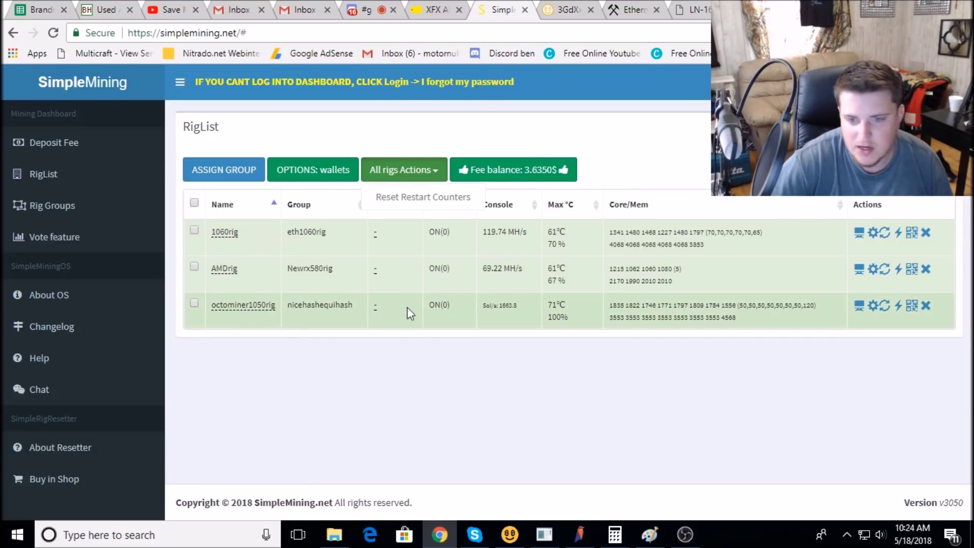
drag(497, 305, 518, 305)
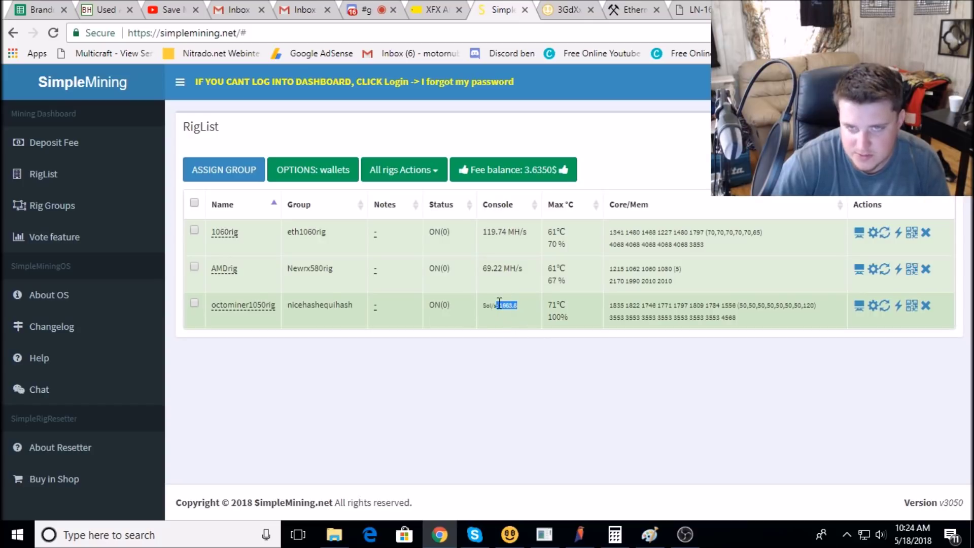
Step: Compare with NiceHash's Active workers list, where octominer runs Equihash at 1624.72 Sol/s
click(563, 9)
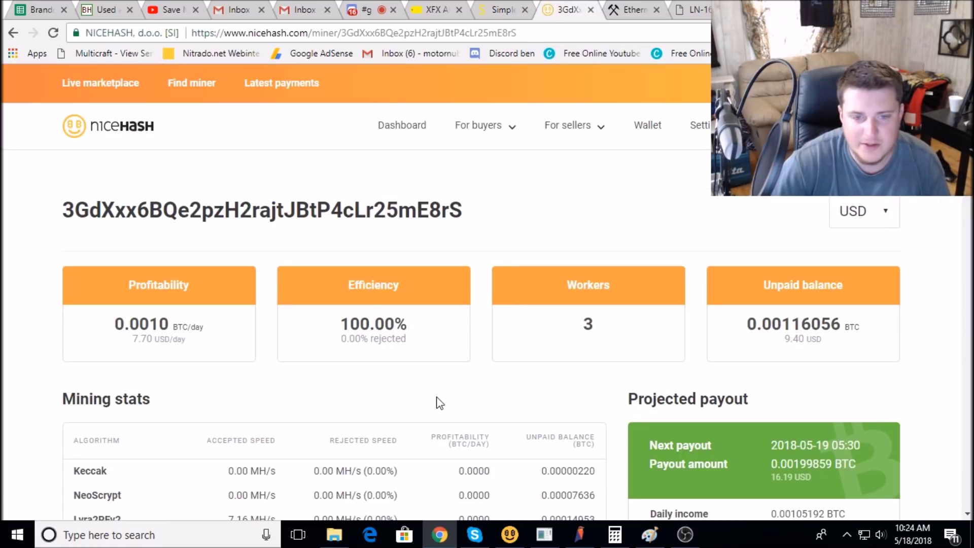
scroll(439, 402, down, 5)
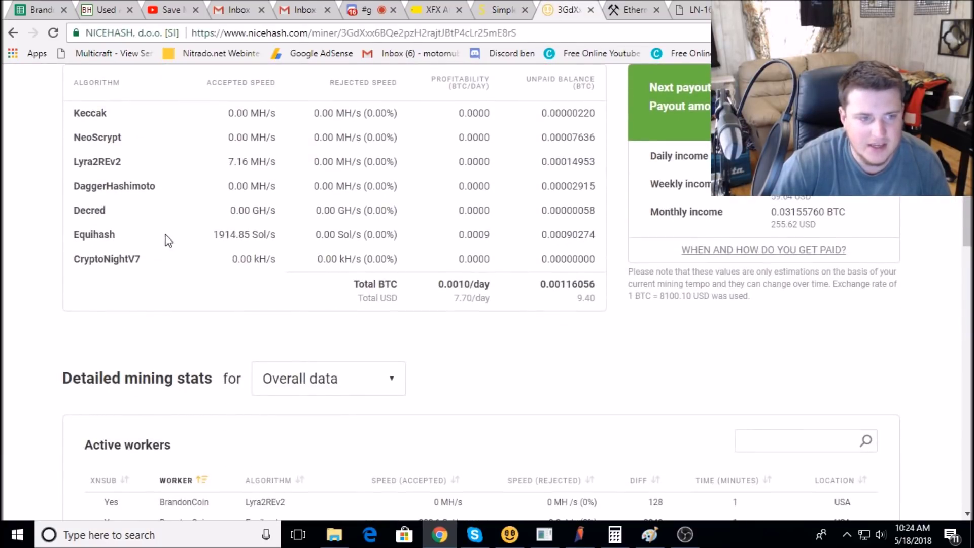
scroll(252, 297, down, 5)
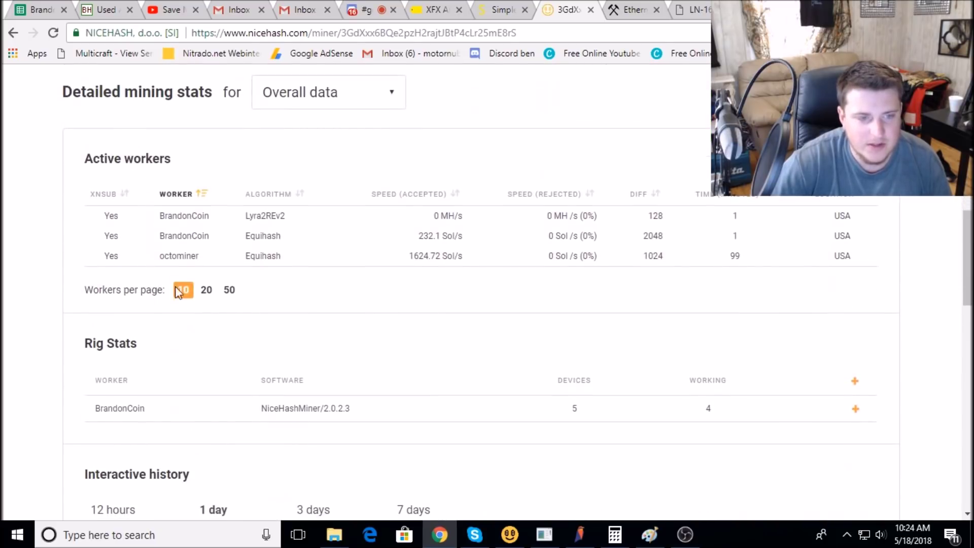
double_click(413, 257)
click(566, 250)
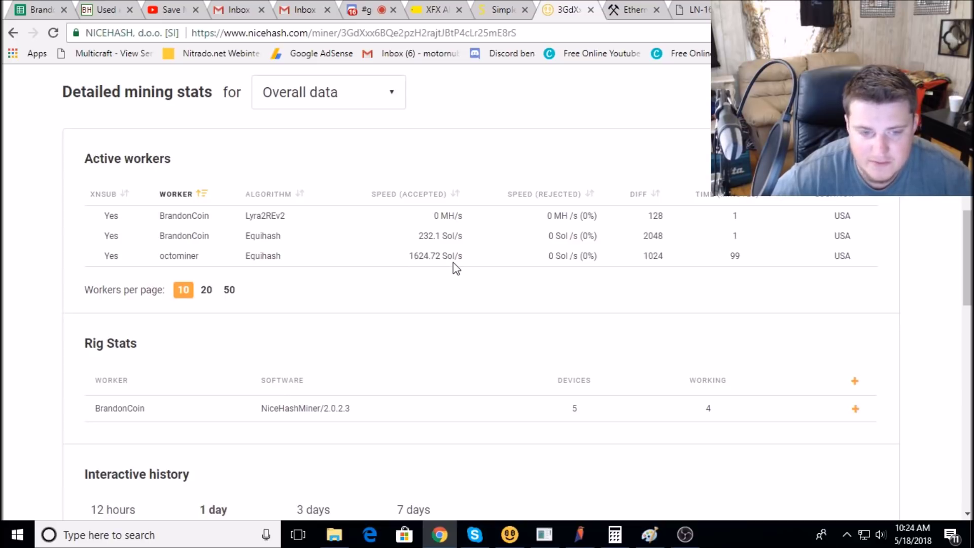
click(495, 9)
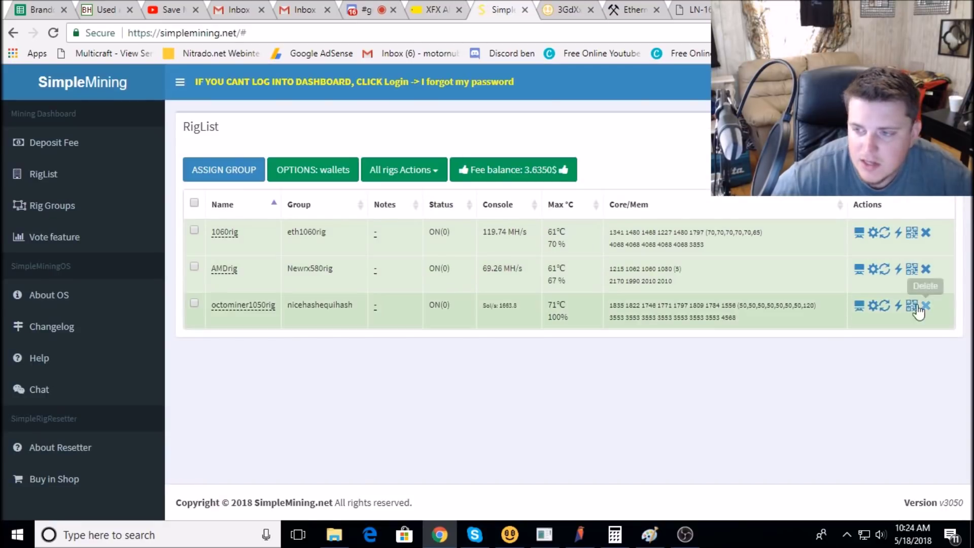
Step: Read octominer1050rig's miner console log of per-GPU speeds, about 160–494 Sol/s, and close it
click(860, 305)
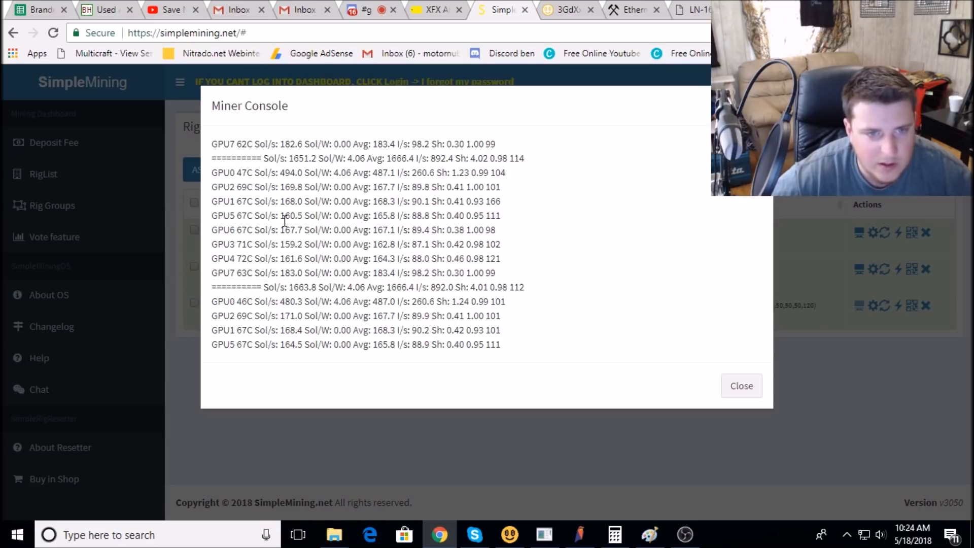
click(742, 386)
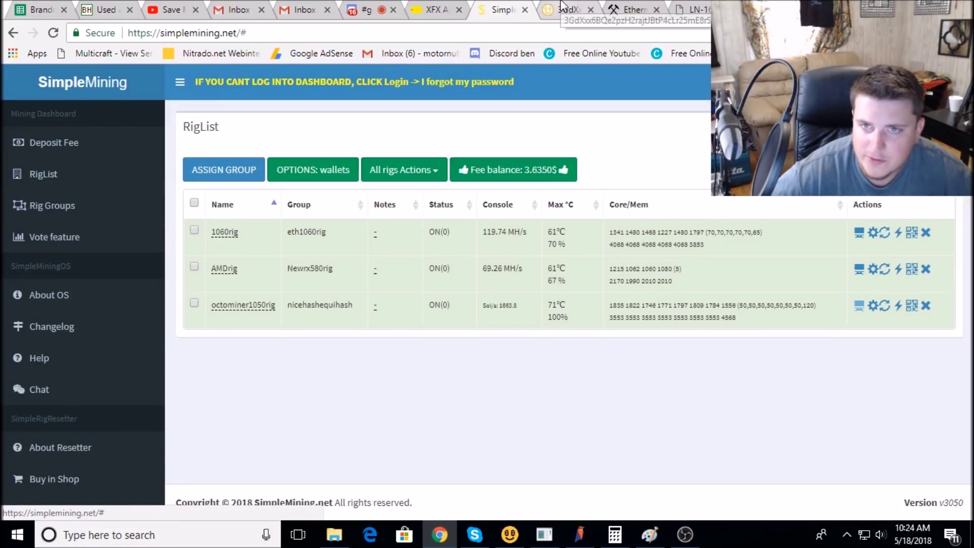
click(562, 7)
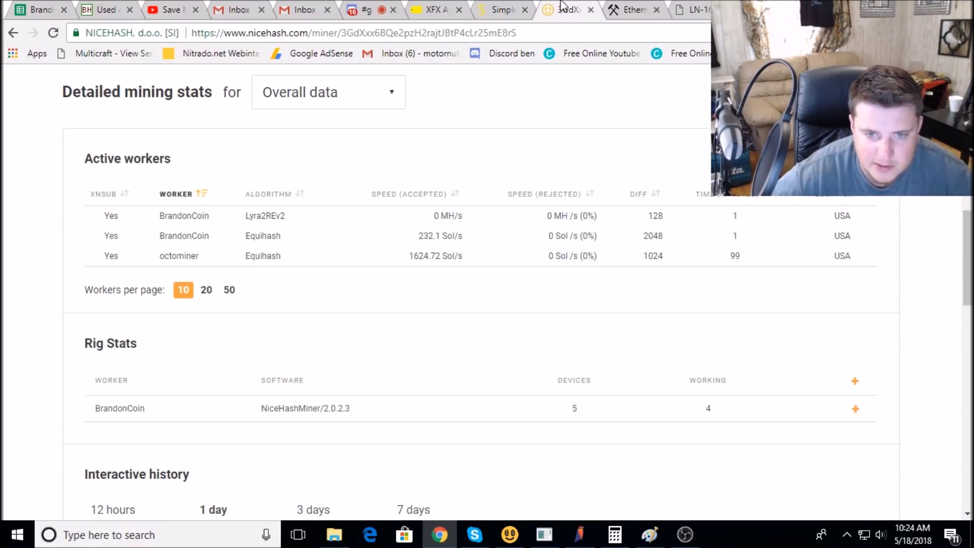
click(511, 11)
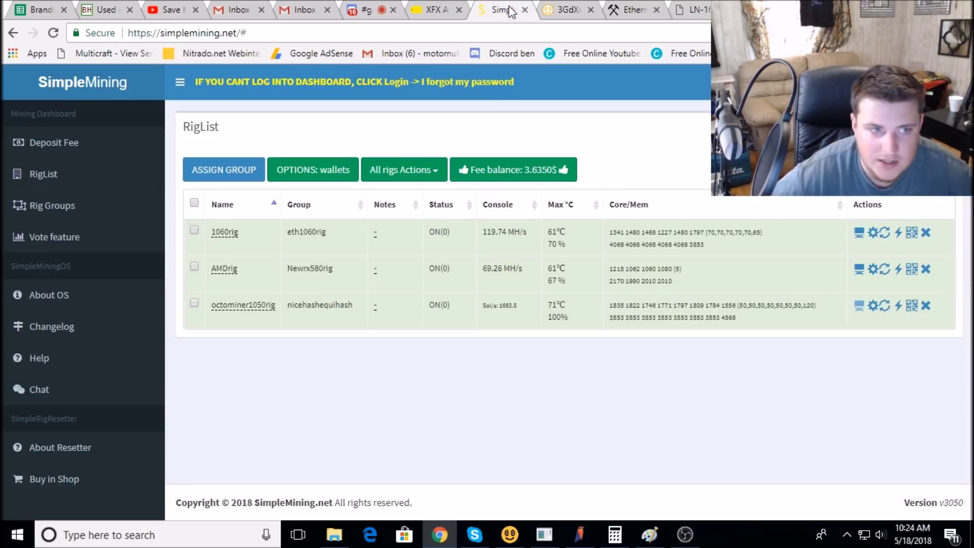
Step: Copy the nicehashequihash group's Miner options command line from the Rig Groups list
click(84, 213)
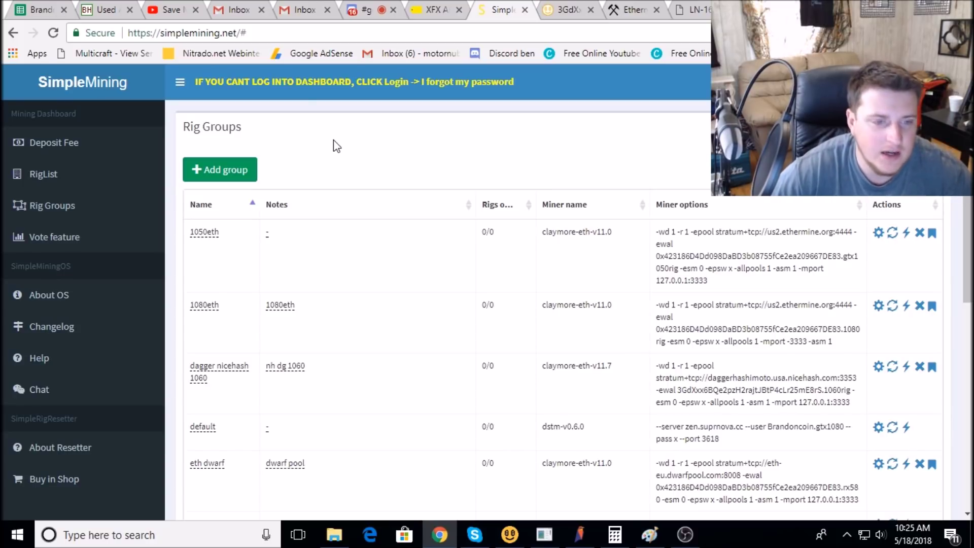
scroll(321, 161, down, 2)
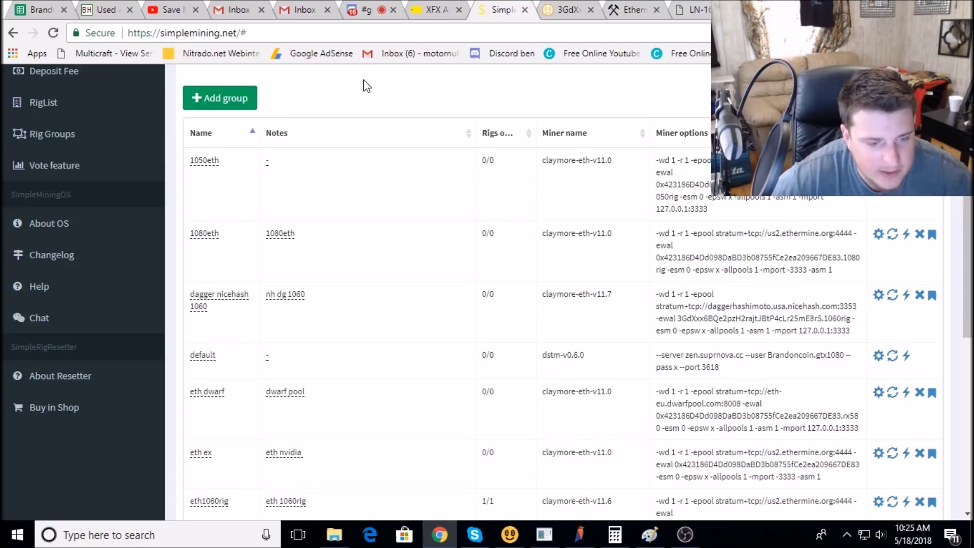
scroll(250, 144, down, 2)
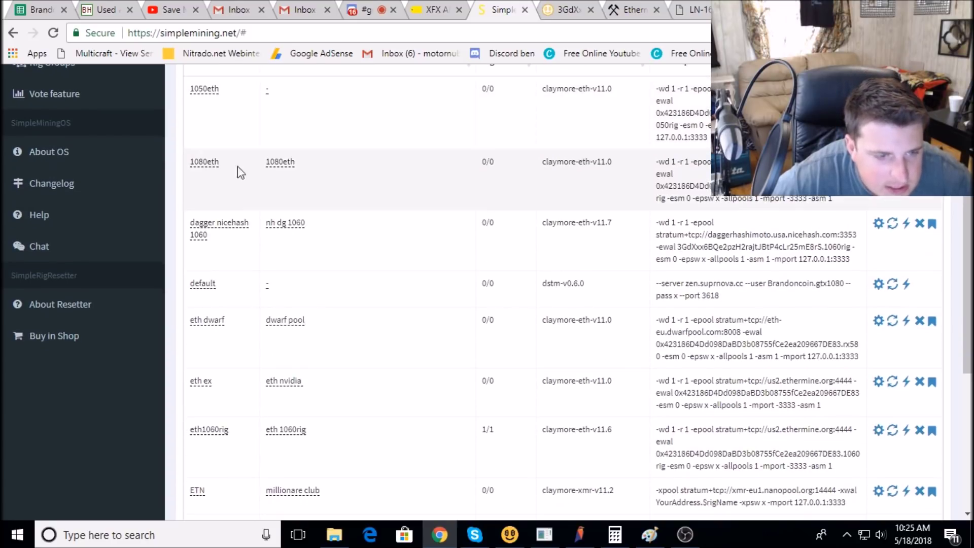
scroll(236, 273, down, 6)
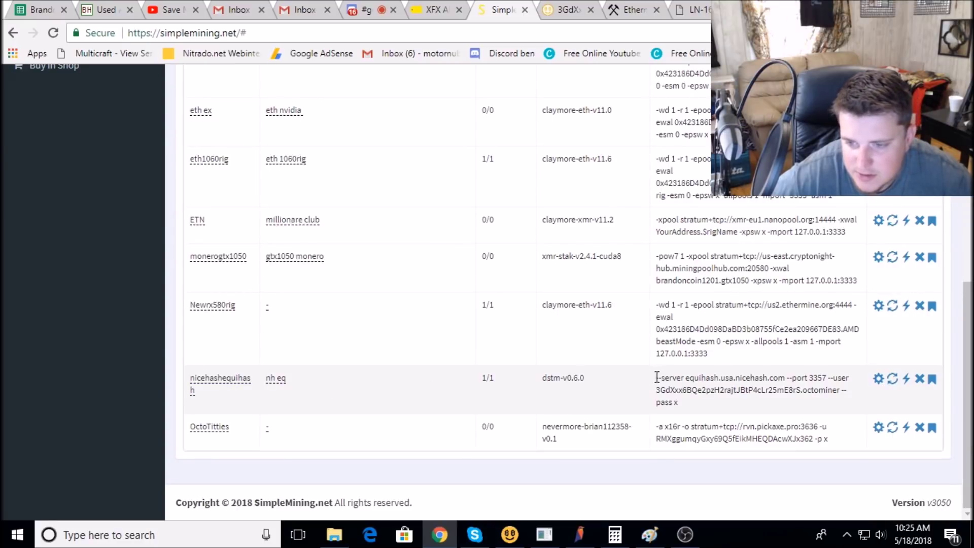
drag(657, 377, 690, 409)
key(ctrl+c)
right_click(686, 384)
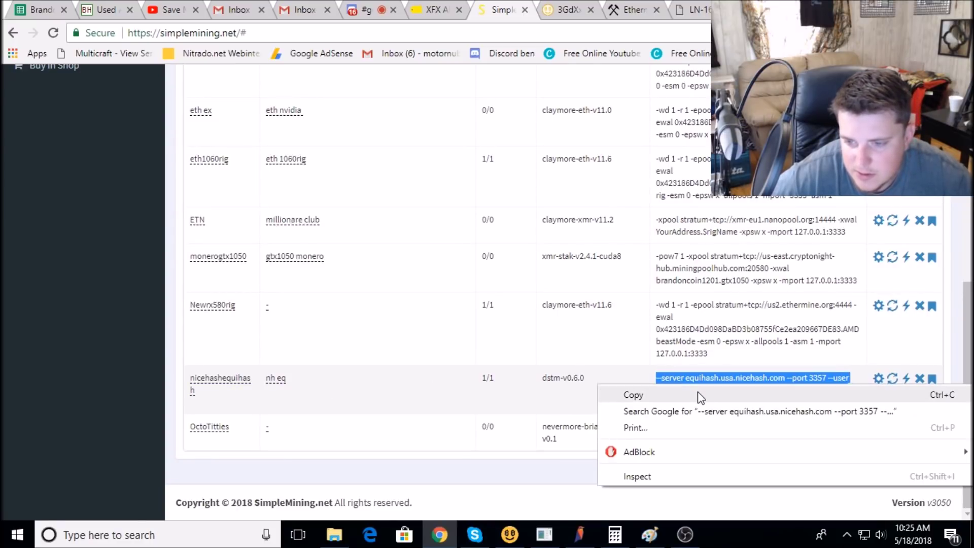
click(700, 395)
scroll(592, 403, up, 12)
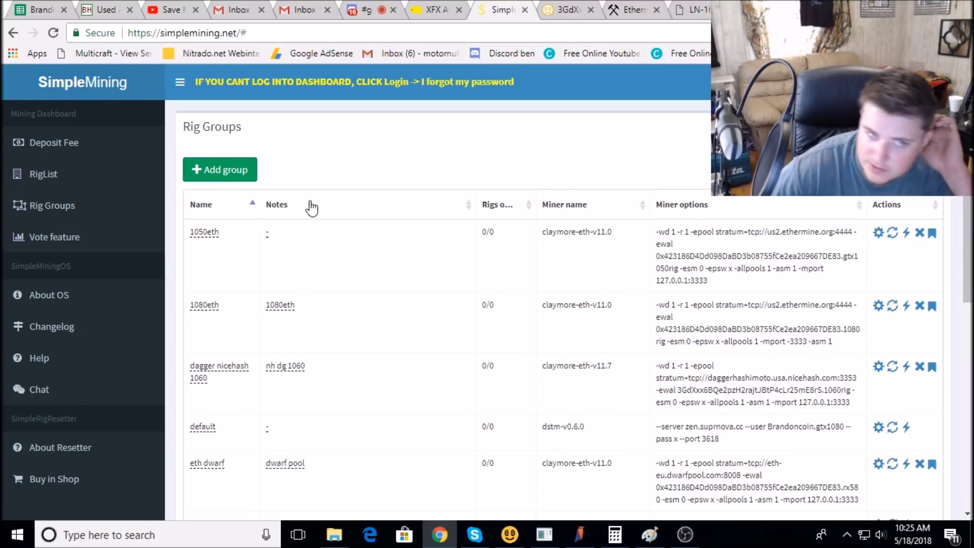
click(225, 169)
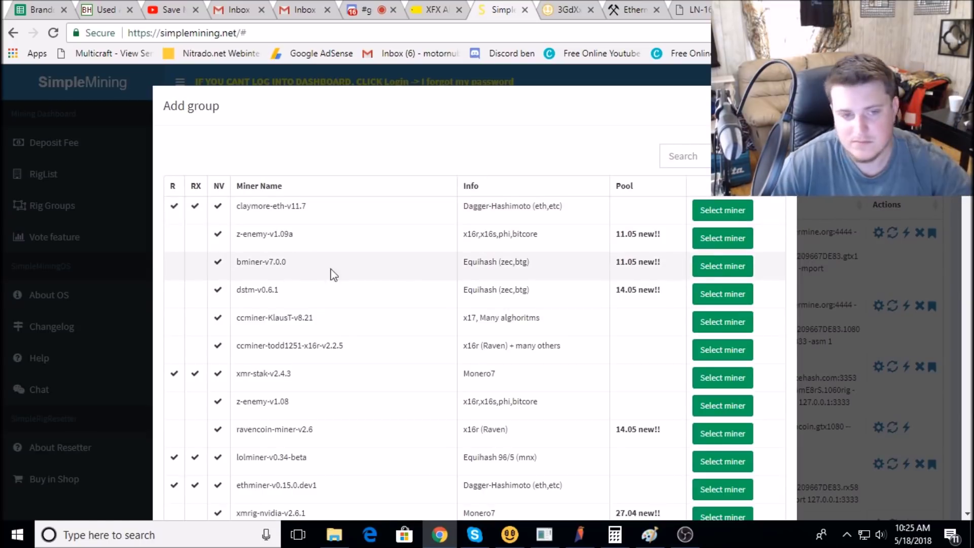
Step: Pick dstm-v0.6.0 as the new group's miner from the available miners list
scroll(319, 259, down, 1)
scroll(274, 323, down, 5)
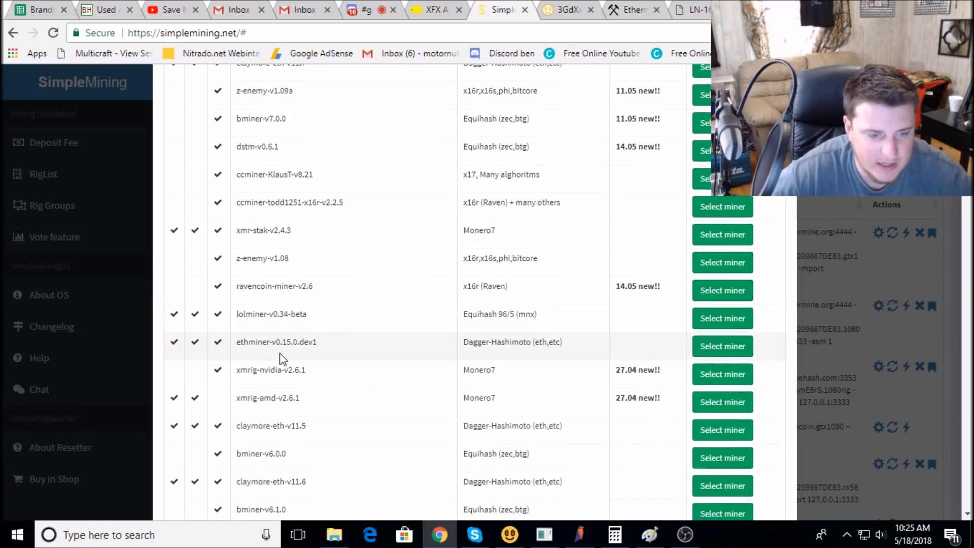
scroll(283, 361, down, 1)
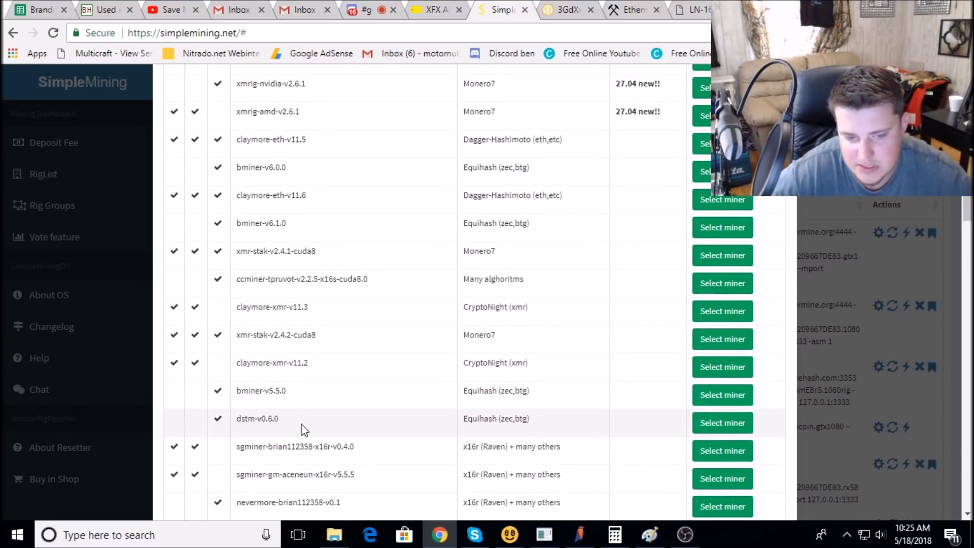
scroll(729, 428, up, 3)
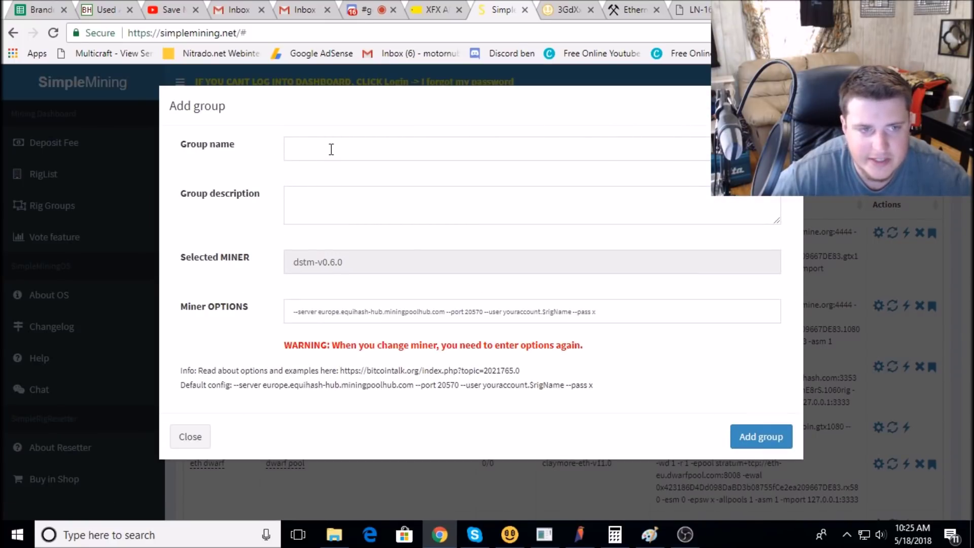
Step: Give the new group the placeholder name 'hgdfhdfg' and description 'ddfghdg'
click(331, 149)
text(hgdfhdfg)
click(312, 190)
text(ddfghdgh)
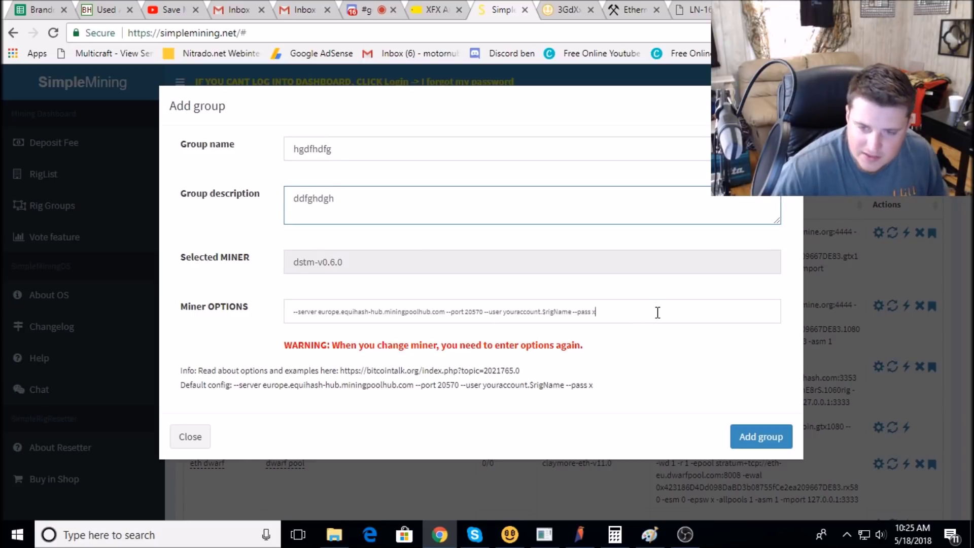
Step: Replace the default miner options with the NiceHash Equihash line on port 3357 and select the --user value
click(657, 311)
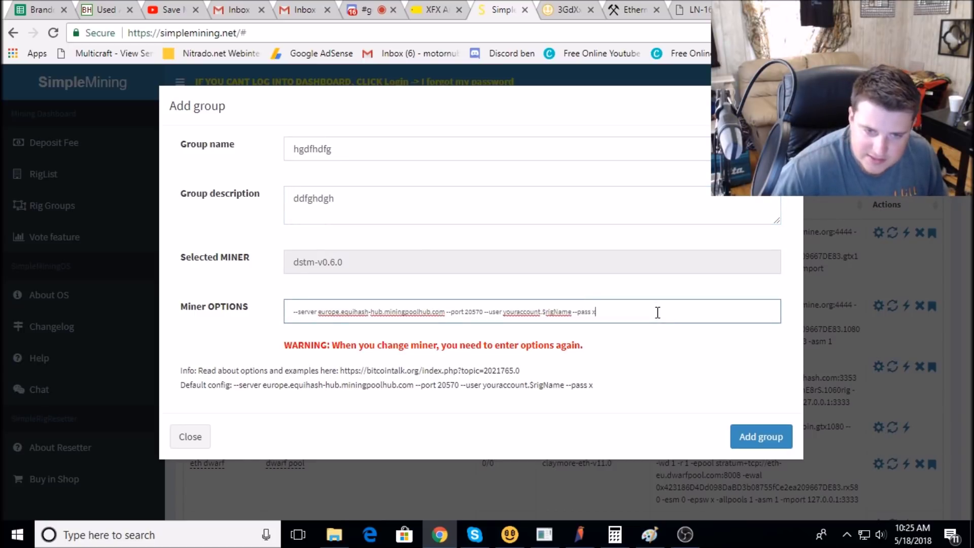
drag(656, 311, 135, 319)
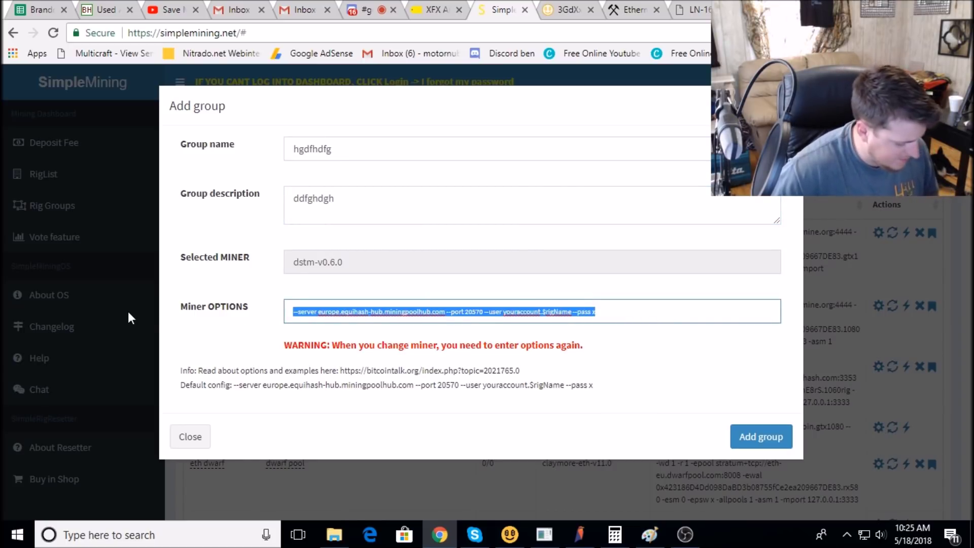
key(ctrl+v)
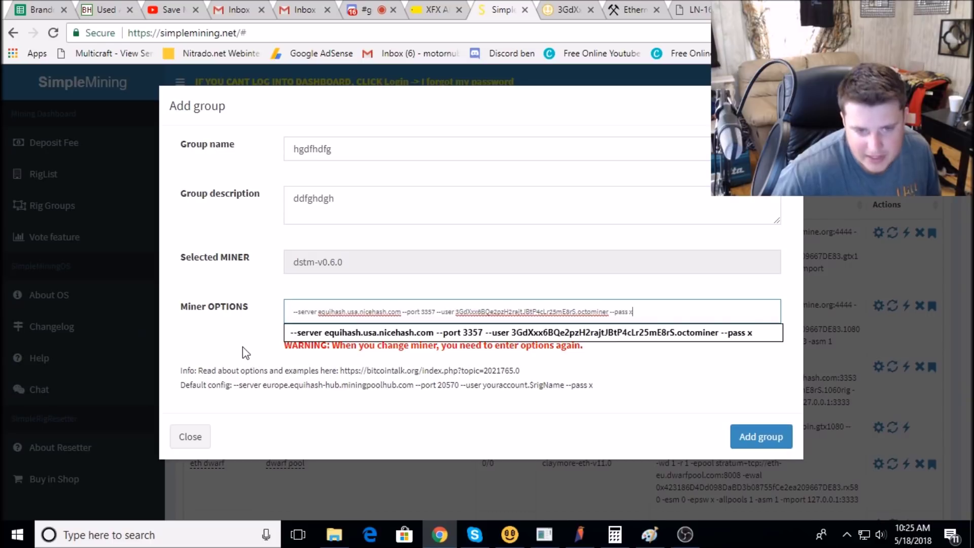
click(667, 297)
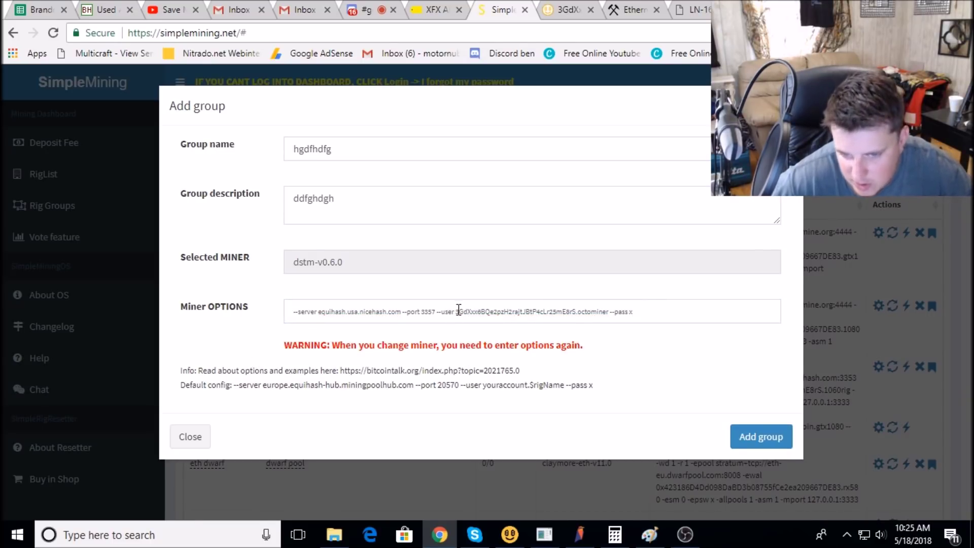
drag(458, 311, 608, 313)
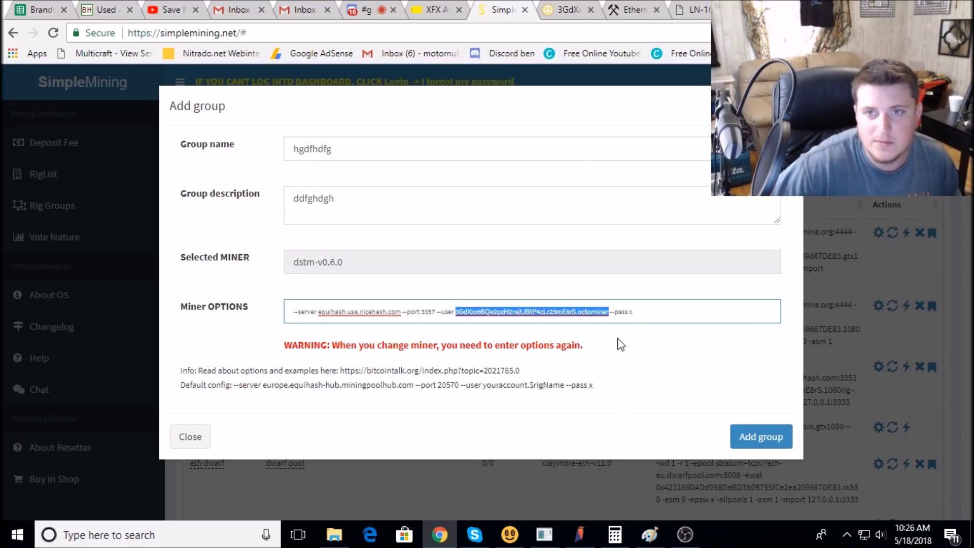
click(563, 9)
scroll(578, 305, up, 10)
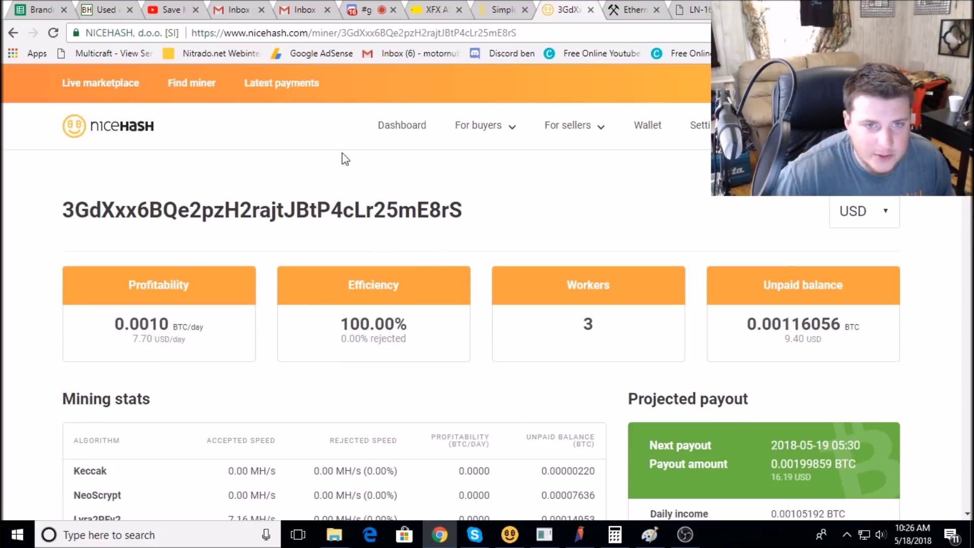
Step: Copy the BTC mining deposit address from the NiceHash dashboard
click(405, 129)
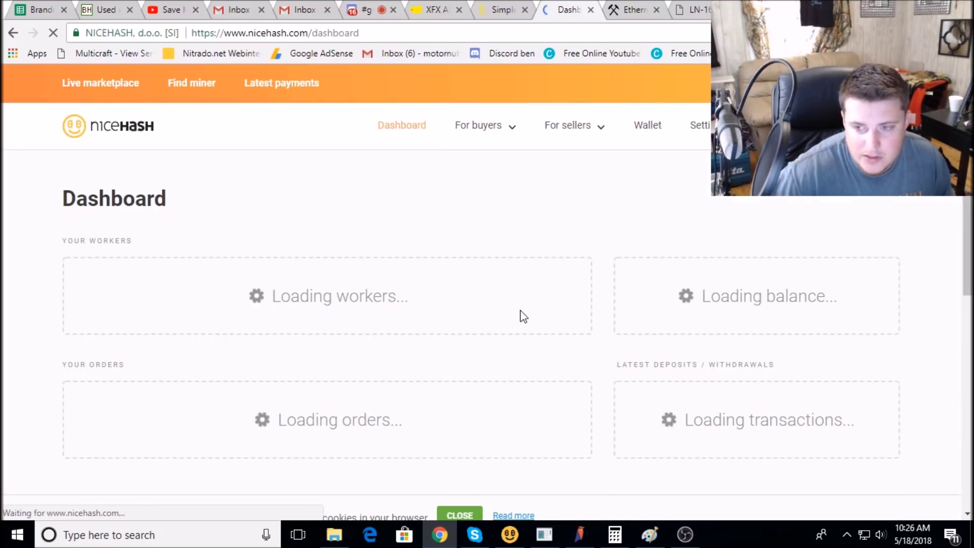
scroll(774, 307, down, 5)
drag(629, 272, 816, 287)
drag(633, 307, 852, 306)
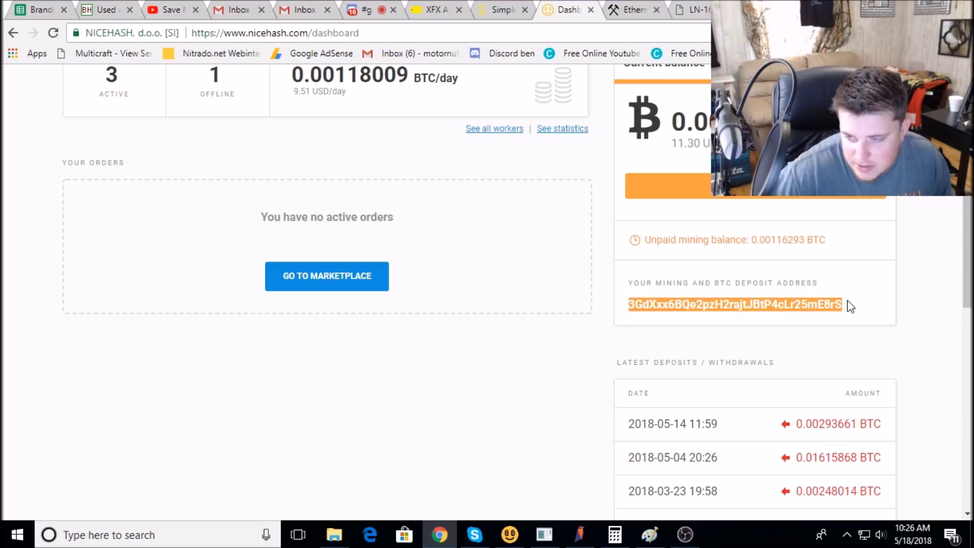
key(ctrl+c)
click(508, 9)
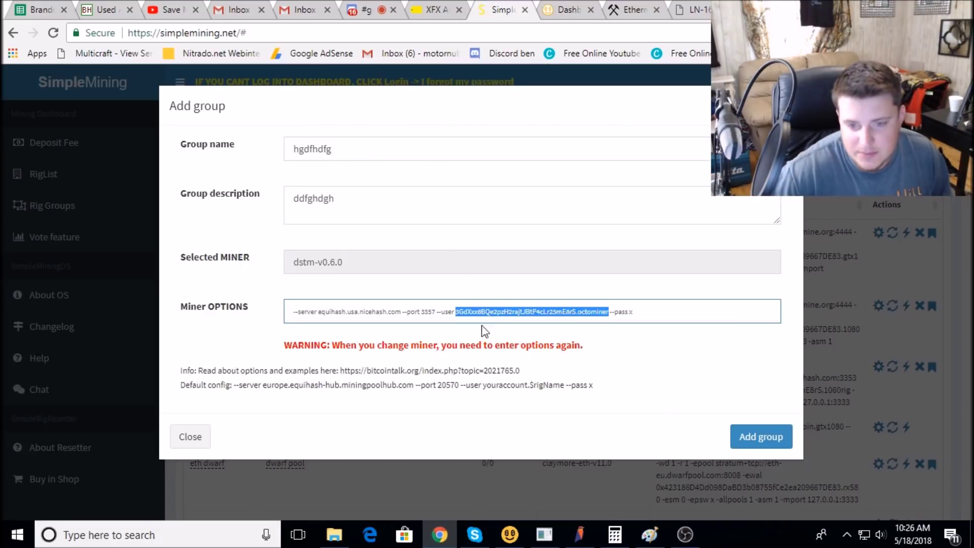
Step: Paste the BTC address after --user in the miner options, keeping the .octominer rig name
key(ctrl+v)
drag(456, 312, 577, 312)
click(580, 313)
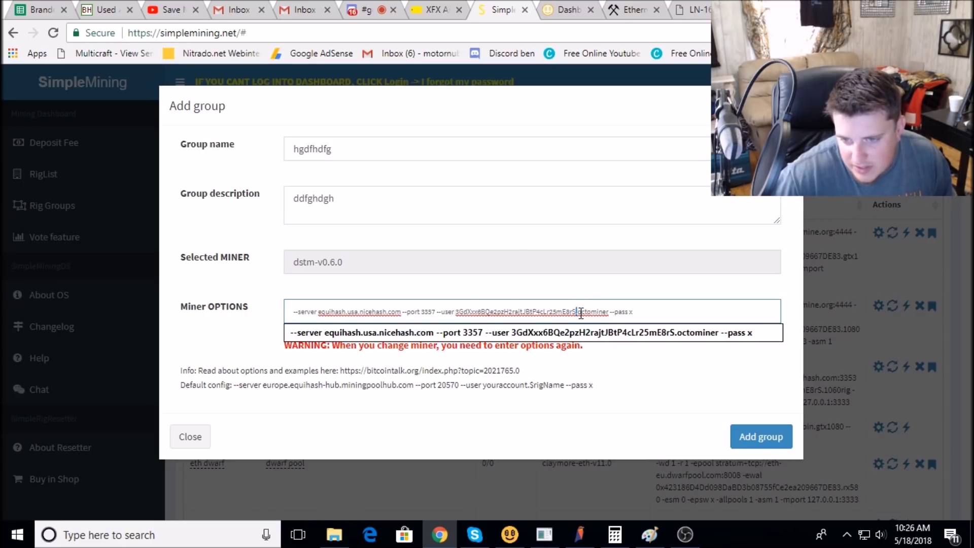
drag(578, 312, 613, 318)
click(604, 315)
click(608, 312)
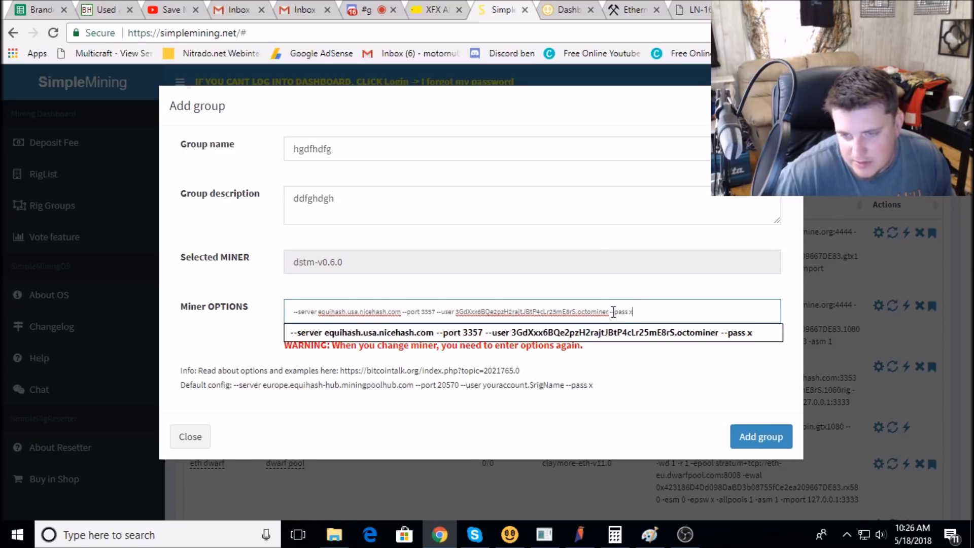
click(551, 8)
Step: Confirm in NiceHash's workers list that octominer runs Equihash at 1798.8 Sol/s
scroll(386, 386, up, 4)
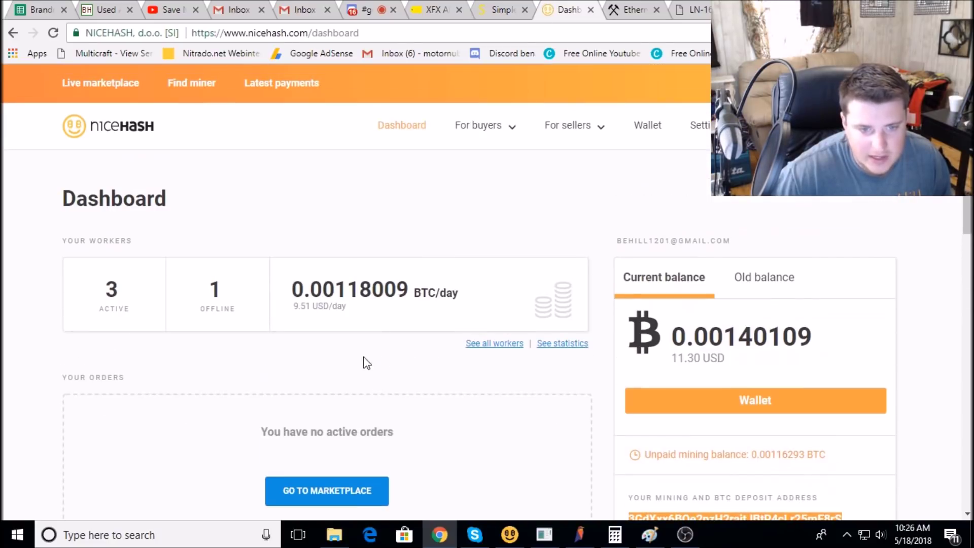
click(513, 344)
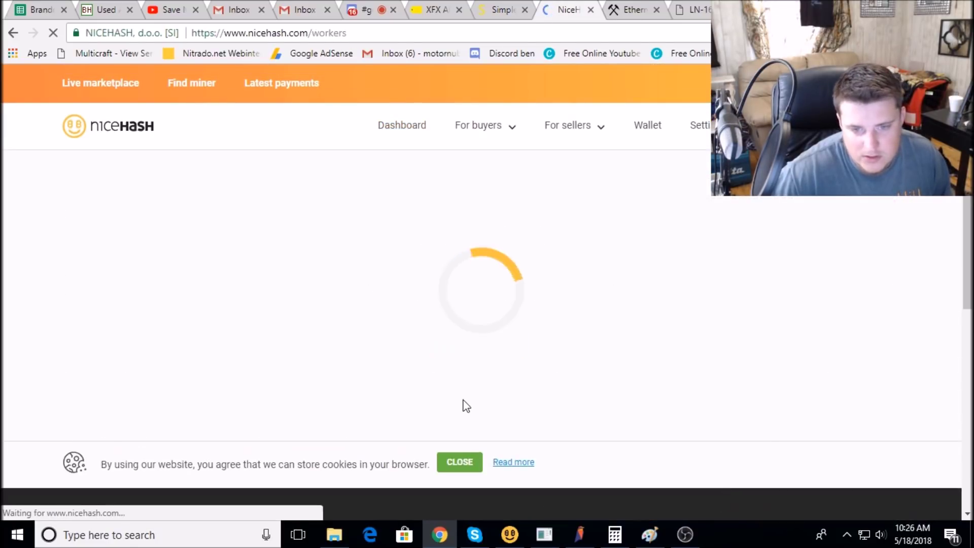
scroll(304, 350, down, 2)
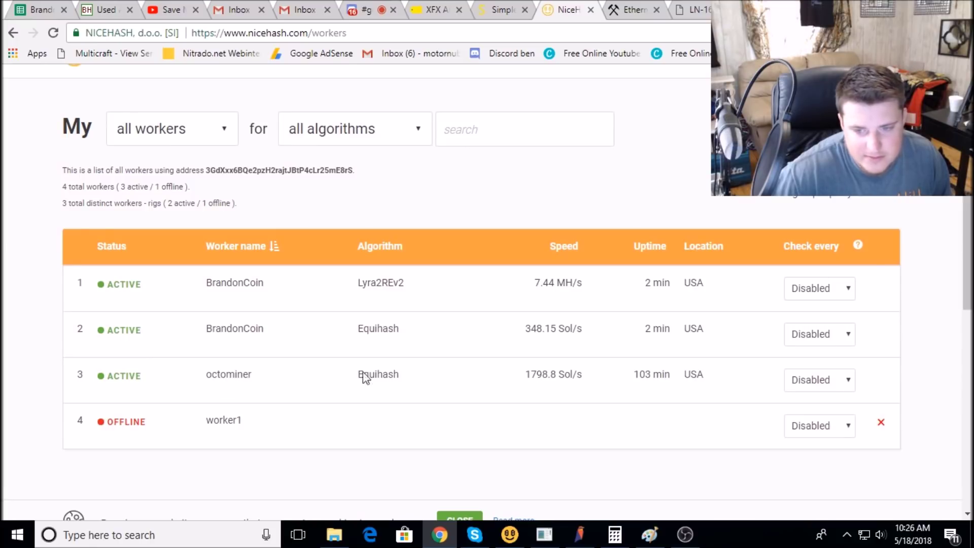
click(491, 6)
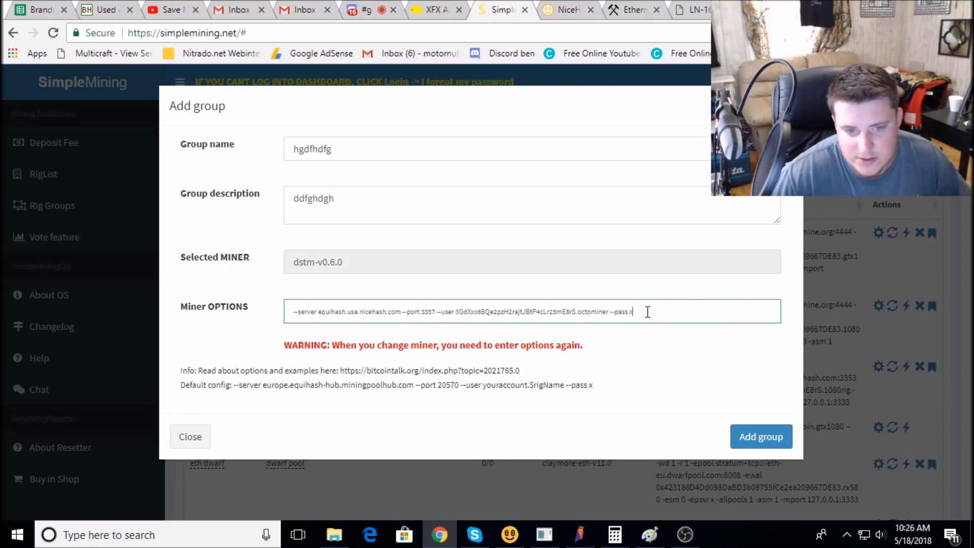
Step: Review the port, user and wallet address in the miner options, then close the Add group form
drag(321, 315, 492, 316)
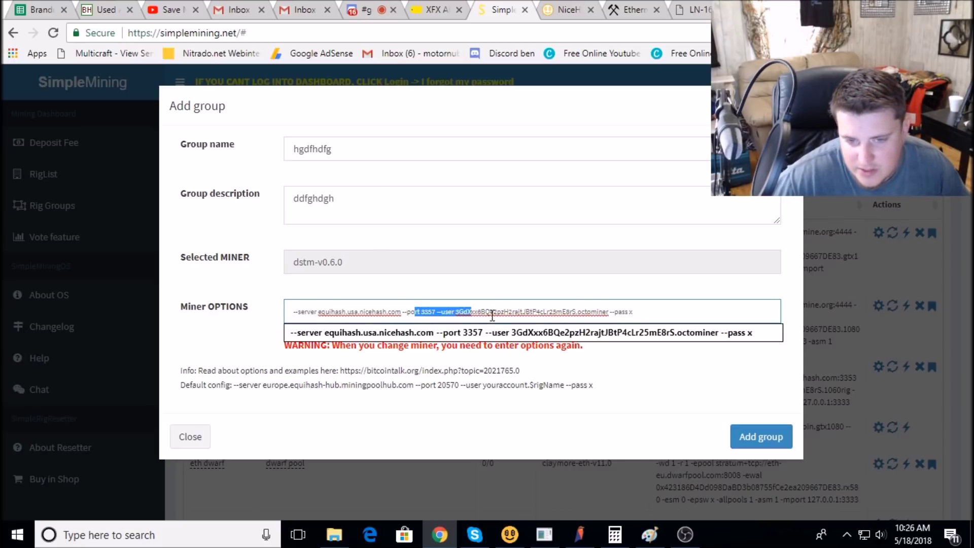
click(664, 314)
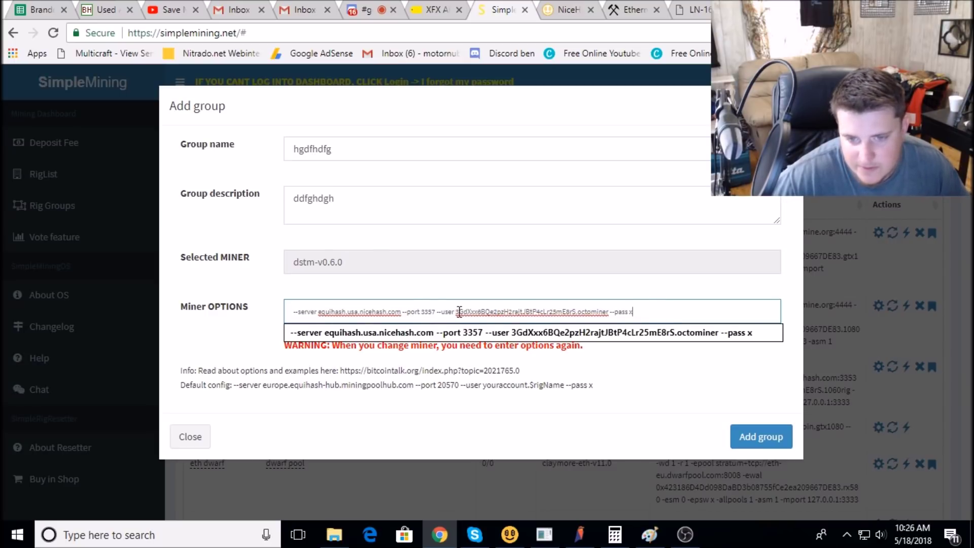
drag(459, 311, 575, 315)
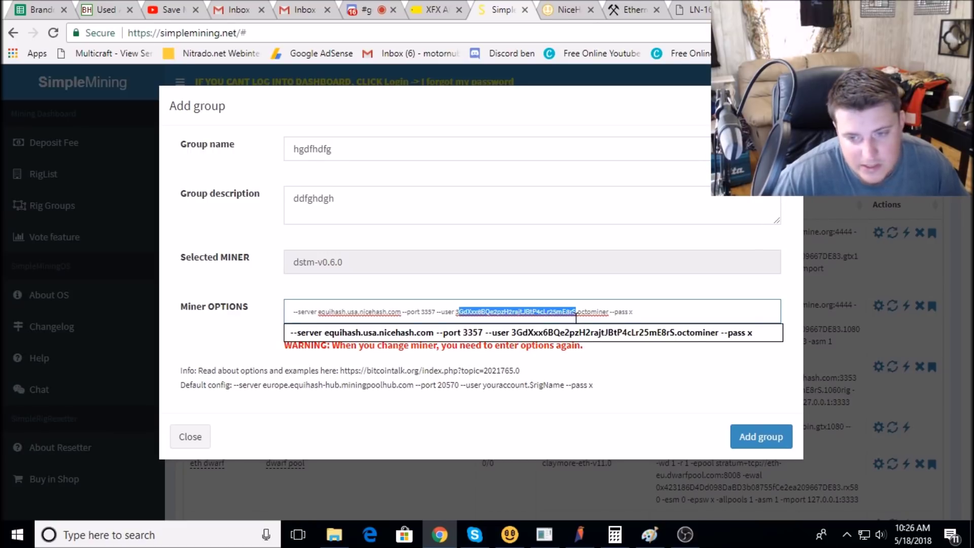
click(581, 312)
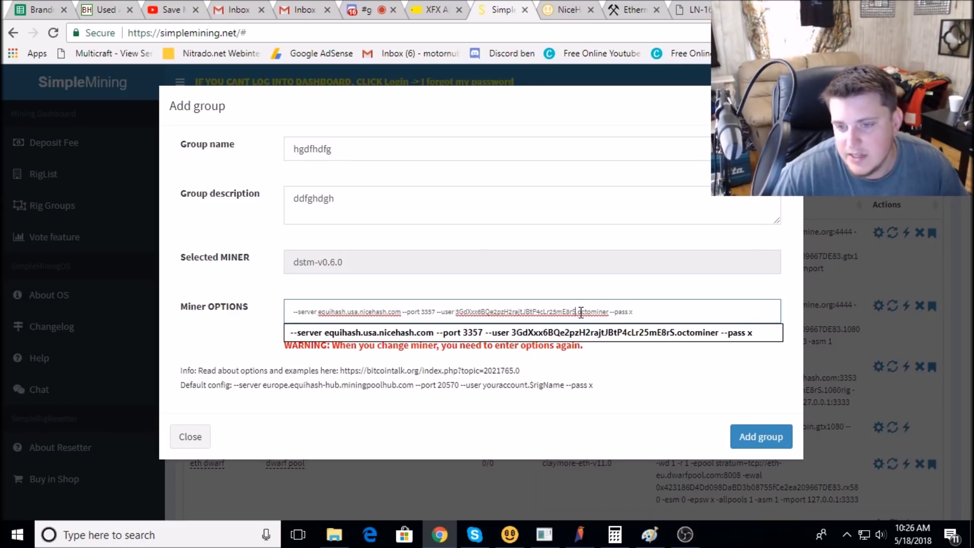
click(617, 380)
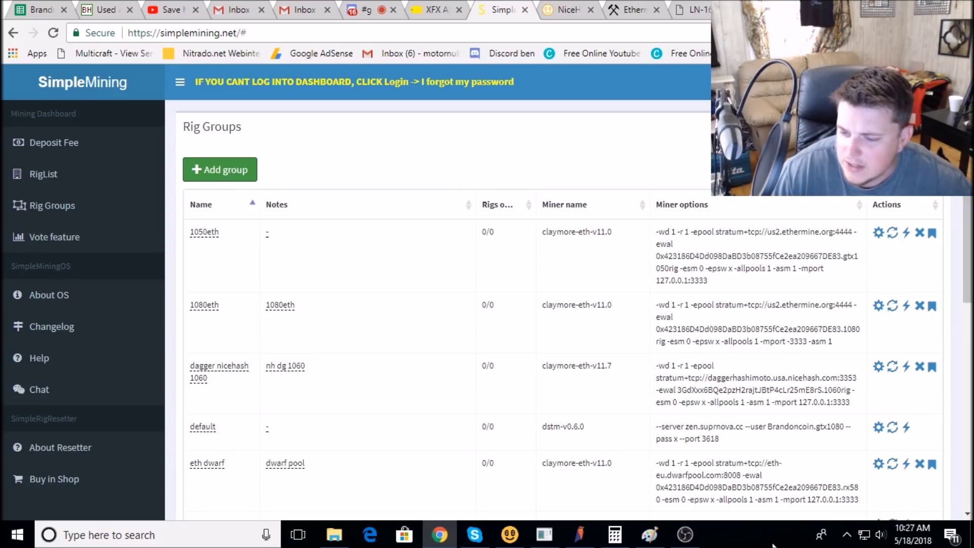
click(852, 537)
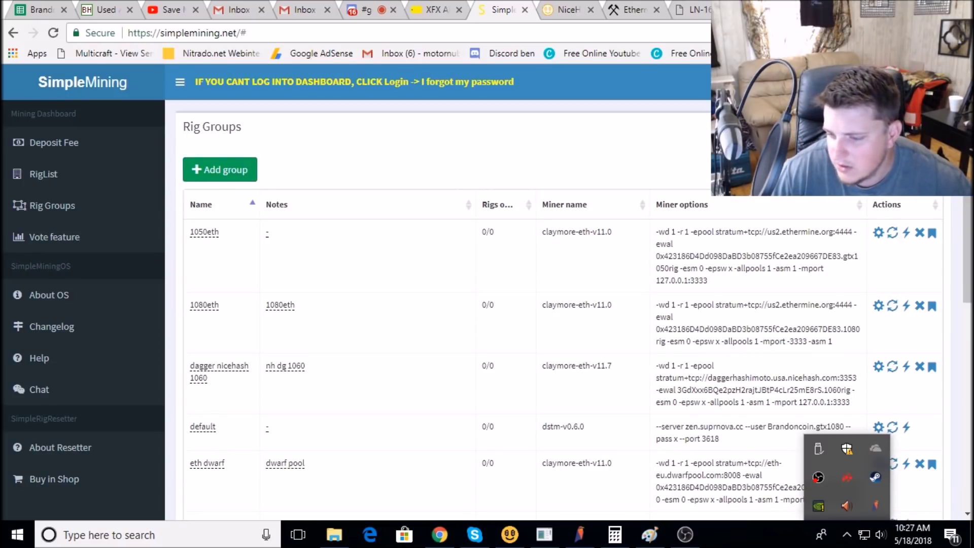
click(740, 542)
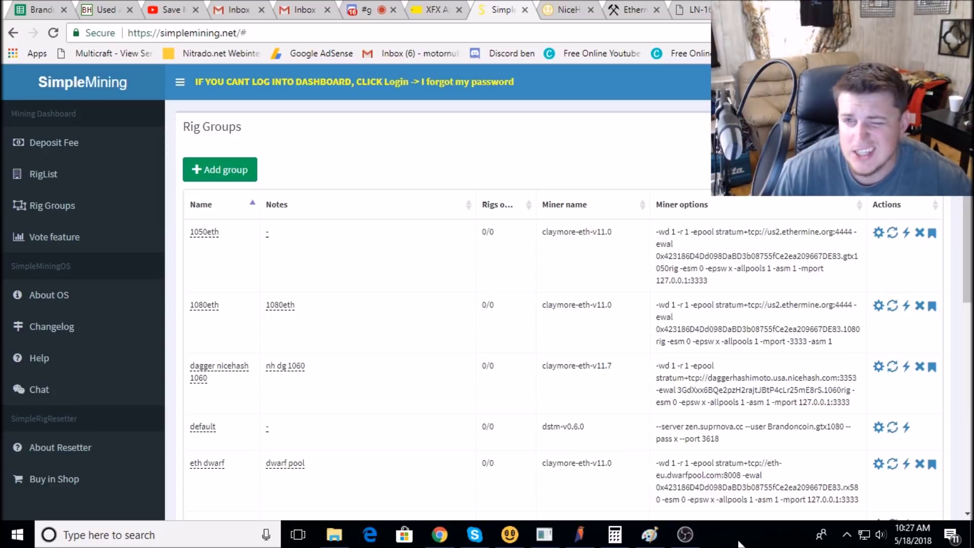